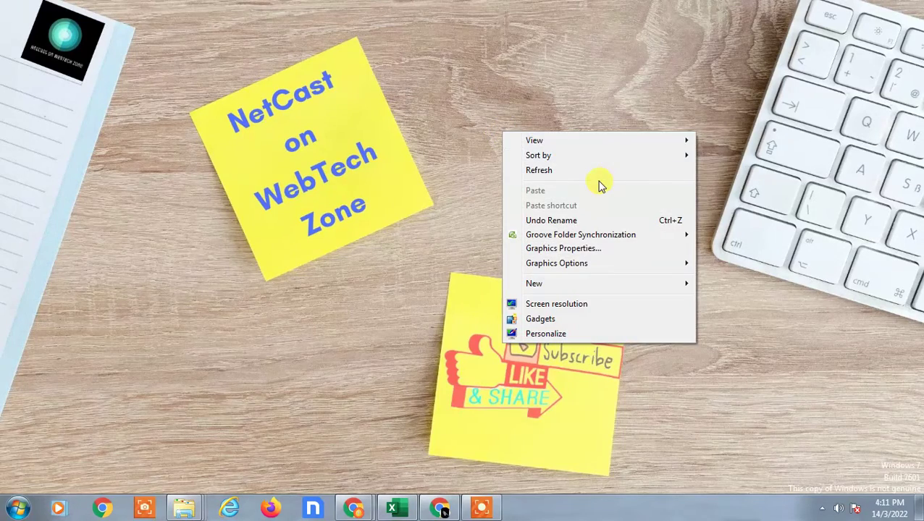
Refresh the desktop from its right-click menu
{"action": "left_click", "coordinate": [593, 174]}
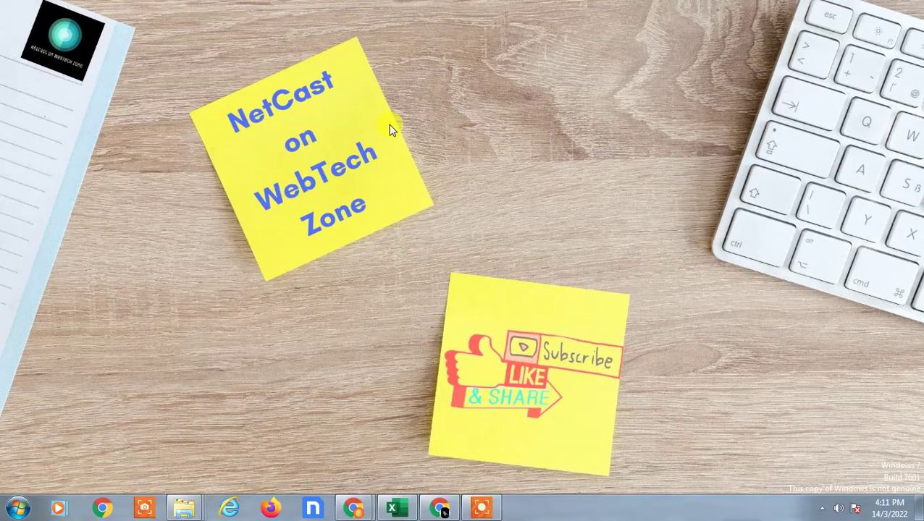
{"action": "right_click", "coordinate": [455, 73]}
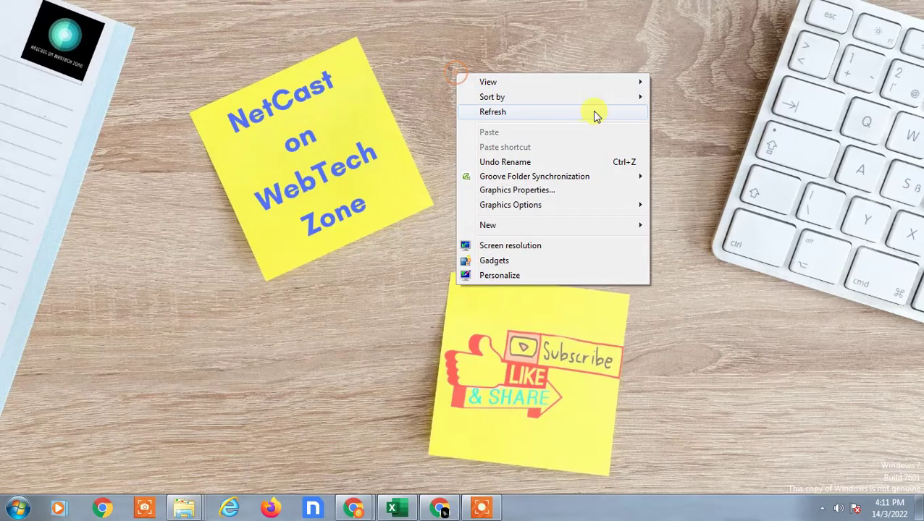
{"action": "left_click", "coordinate": [593, 114]}
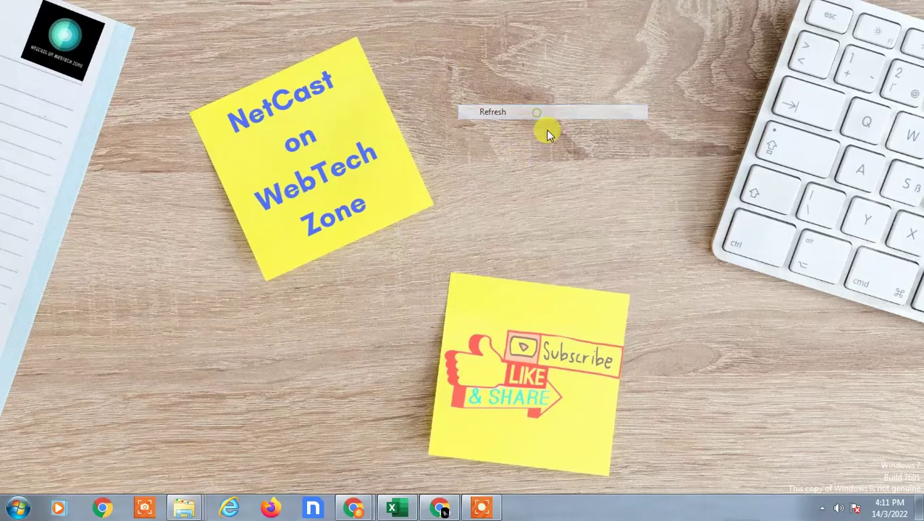
{"action": "left_click", "coordinate": [227, 122]}
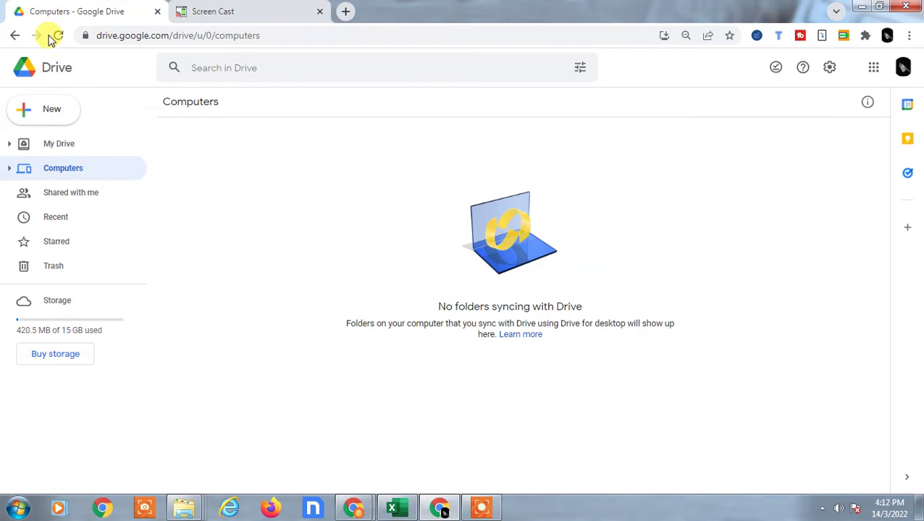
Go to My Drive and select the 'word to docs' document in Files
{"action": "left_click", "coordinate": [45, 71]}
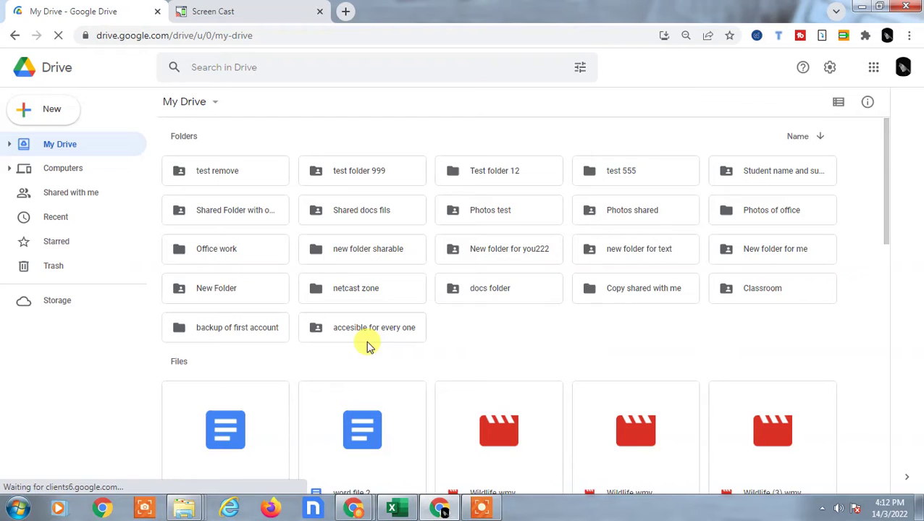
{"action": "scroll", "coordinate": [347, 355], "scroll_direction": "down", "scroll_amount": 1}
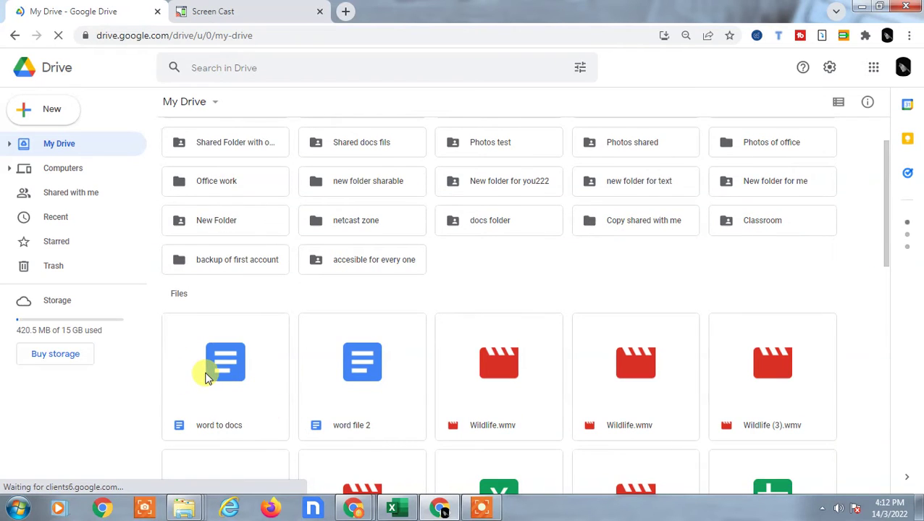
{"action": "left_click", "coordinate": [225, 384]}
{"action": "scroll", "coordinate": [218, 377], "scroll_direction": "down", "scroll_amount": 1}
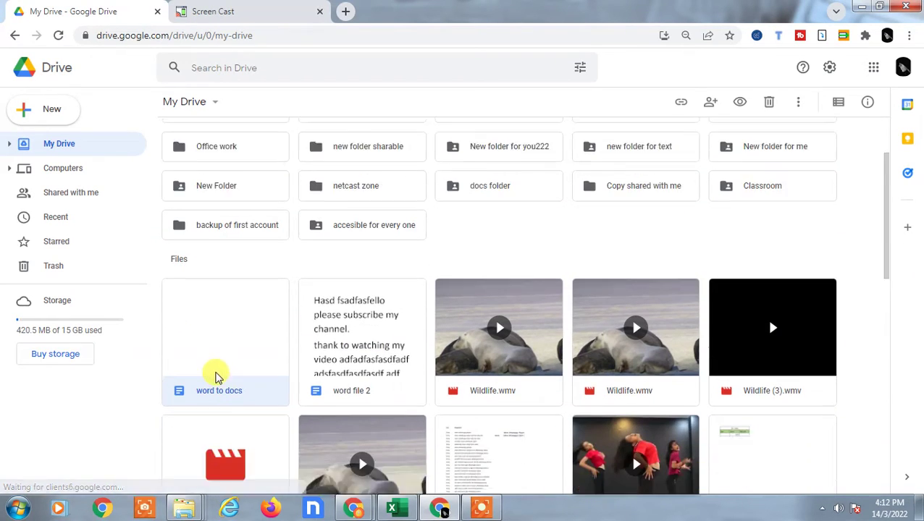
Open and close the New menu twice, then reselect 'word to docs'
{"action": "left_click", "coordinate": [51, 109]}
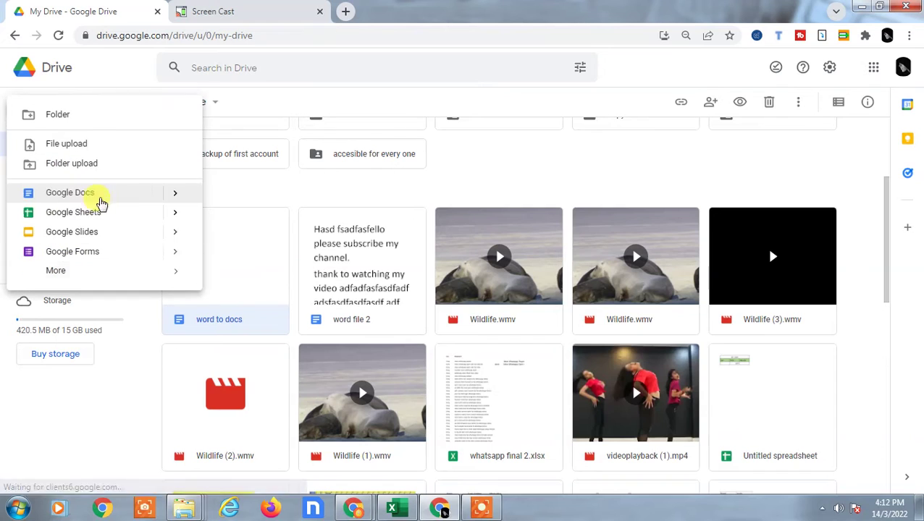
{"action": "left_click", "coordinate": [66, 390]}
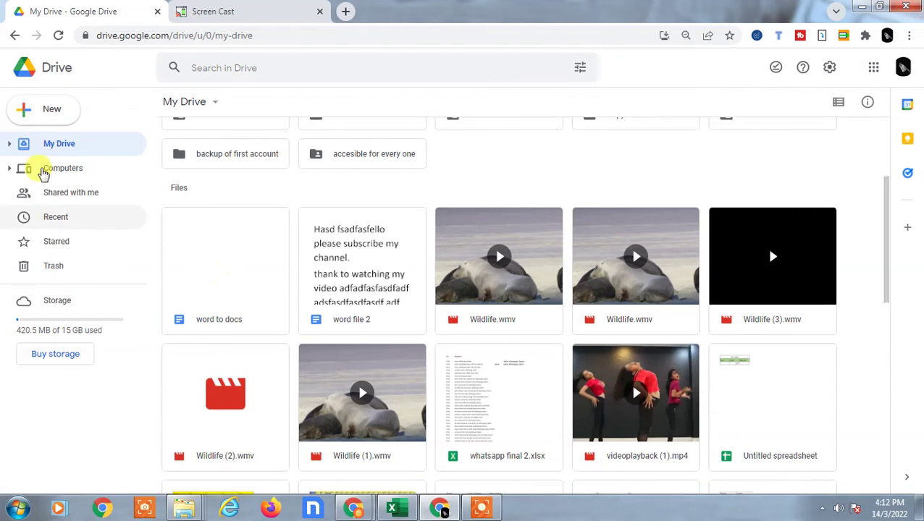
{"action": "left_click", "coordinate": [38, 116]}
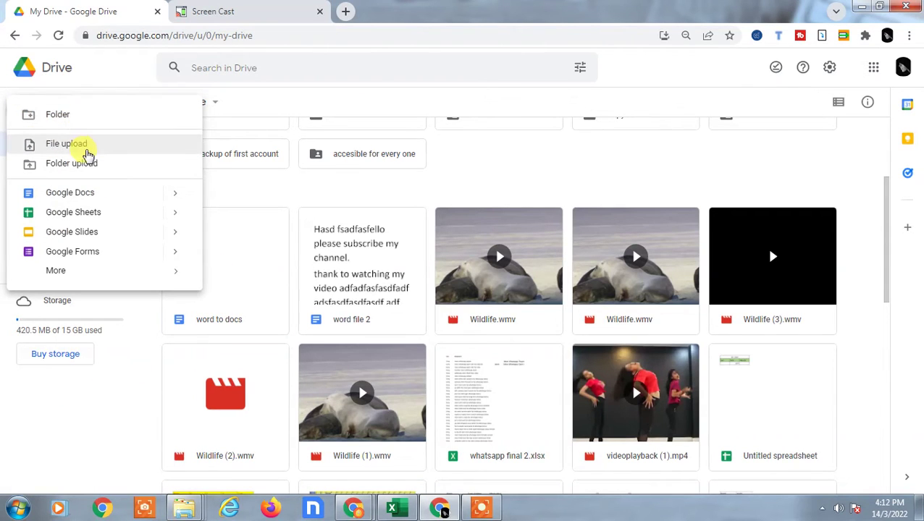
{"action": "left_click", "coordinate": [92, 395]}
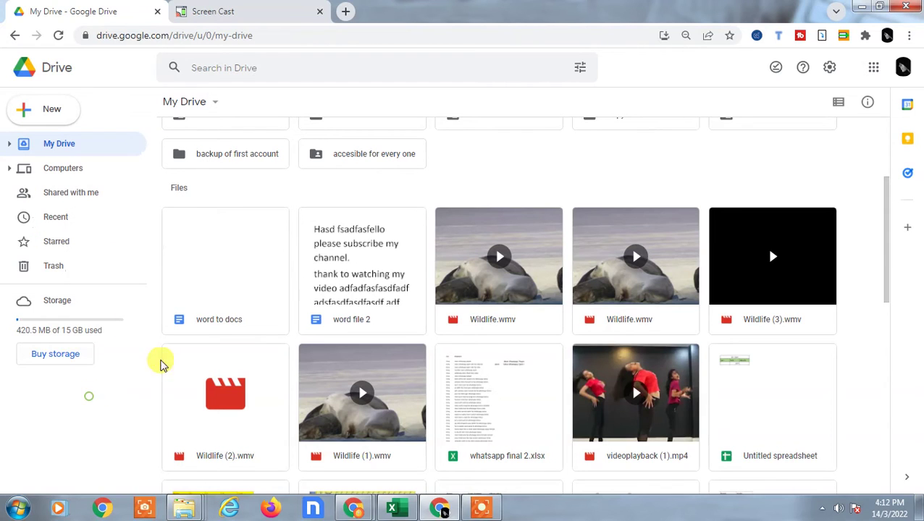
{"action": "left_click", "coordinate": [210, 266]}
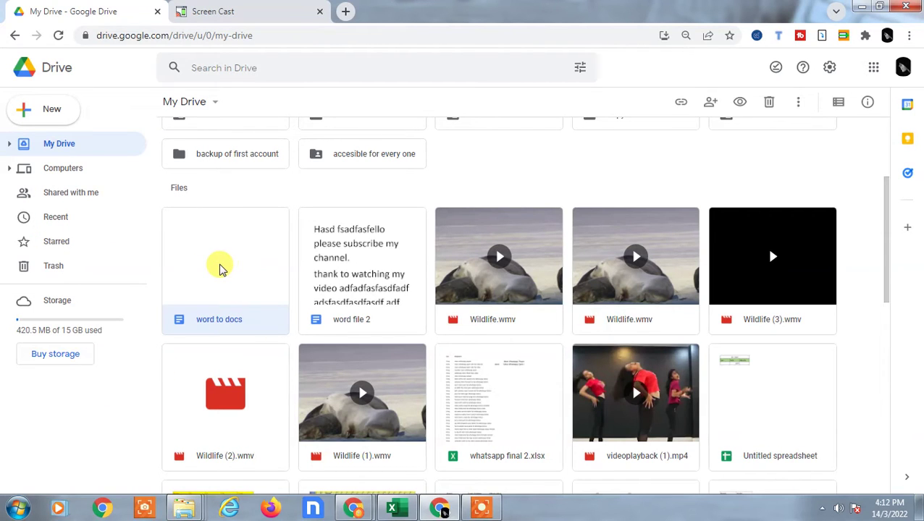
Get the 'word to docs' link with general access set to 'Anyone with the link'
{"action": "right_click", "coordinate": [220, 268]}
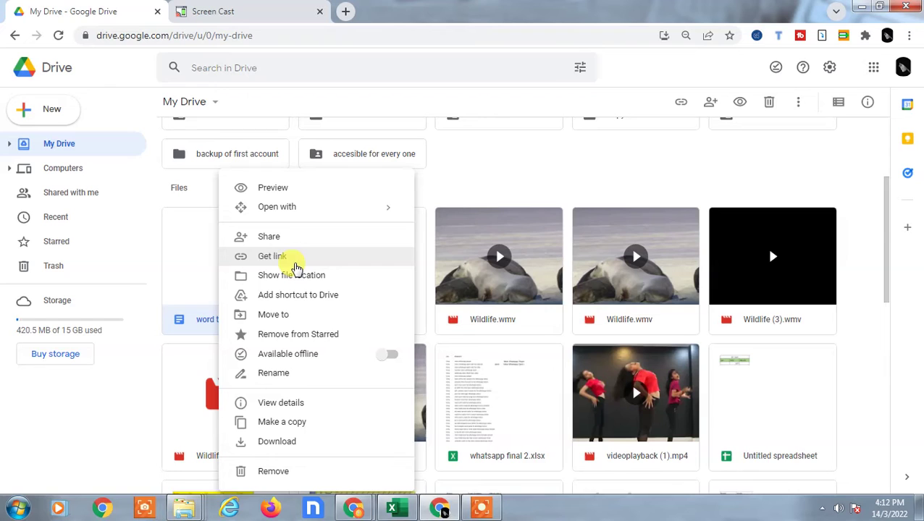
{"action": "left_click", "coordinate": [293, 259]}
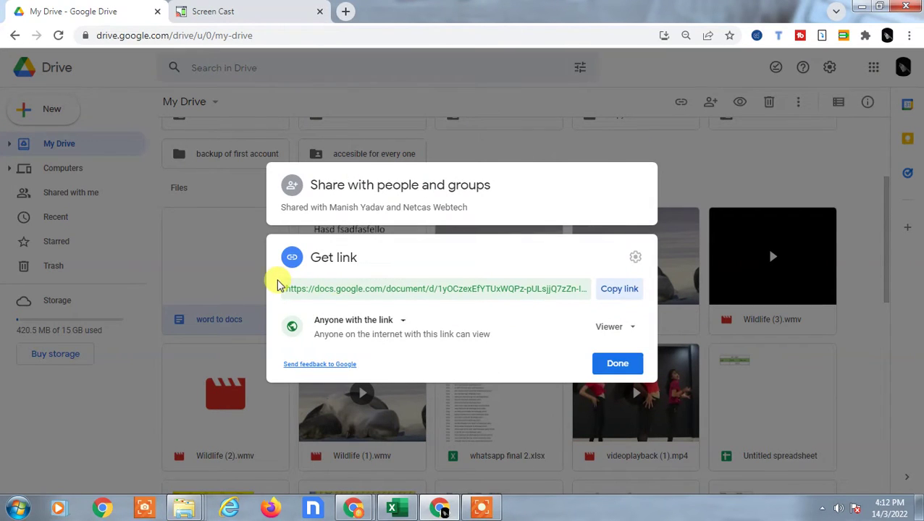
{"action": "left_click", "coordinate": [379, 321]}
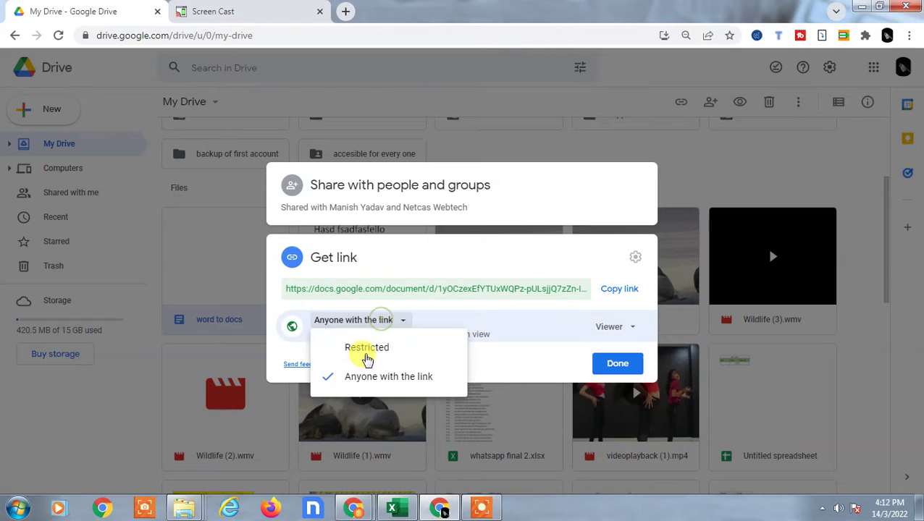
{"action": "left_click", "coordinate": [358, 384]}
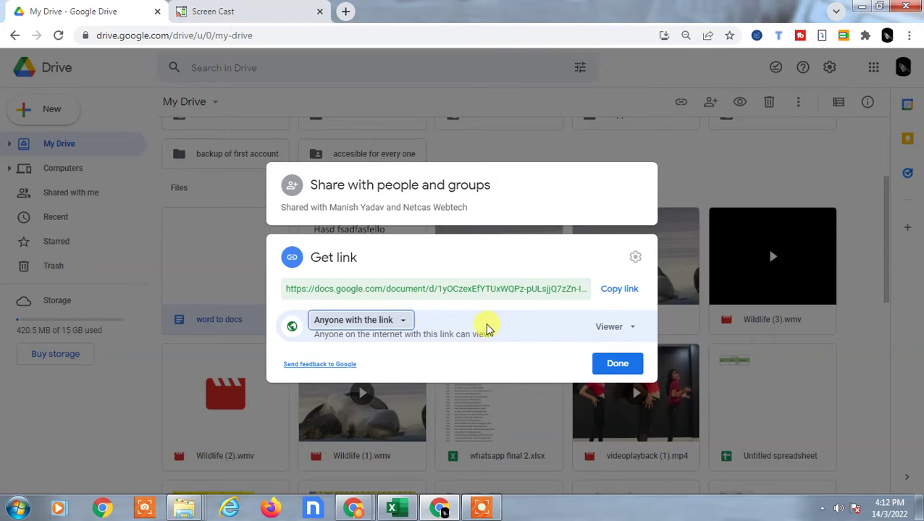
Keep the link role as Viewer after briefly trying Editor, copy the link, and open a new tab
{"action": "left_click", "coordinate": [623, 327]}
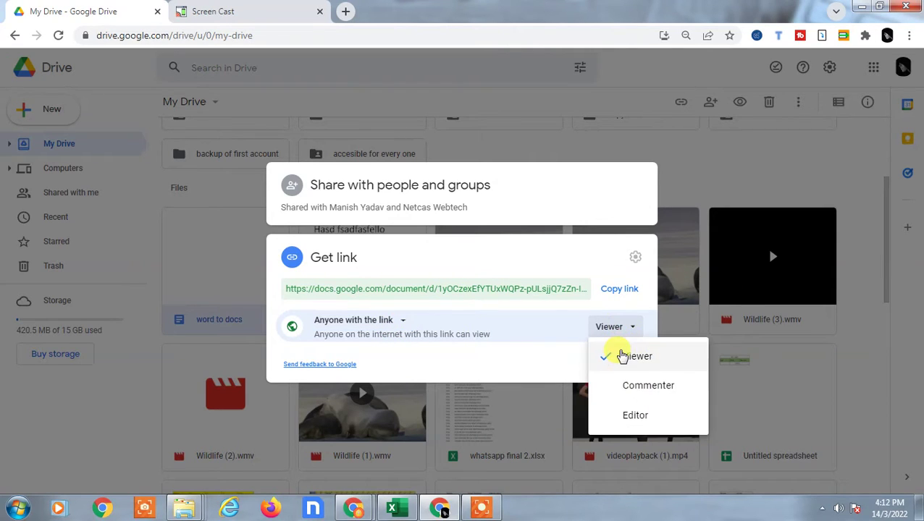
{"action": "left_click", "coordinate": [619, 355]}
{"action": "left_click", "coordinate": [627, 327]}
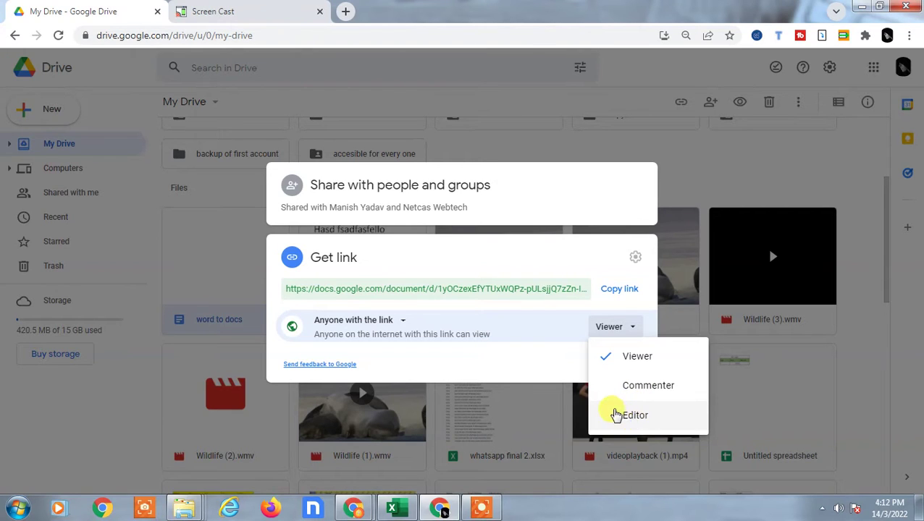
{"action": "left_click", "coordinate": [641, 418]}
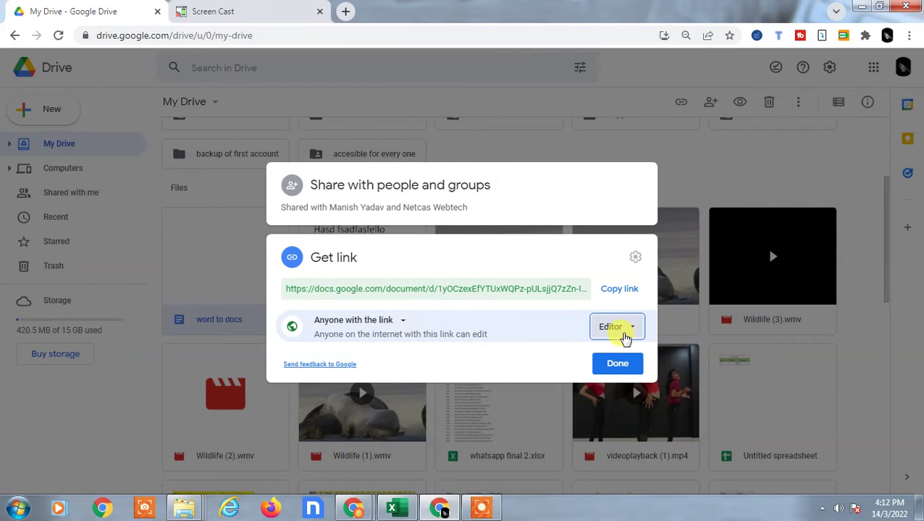
{"action": "left_click", "coordinate": [621, 333]}
{"action": "left_click", "coordinate": [624, 358]}
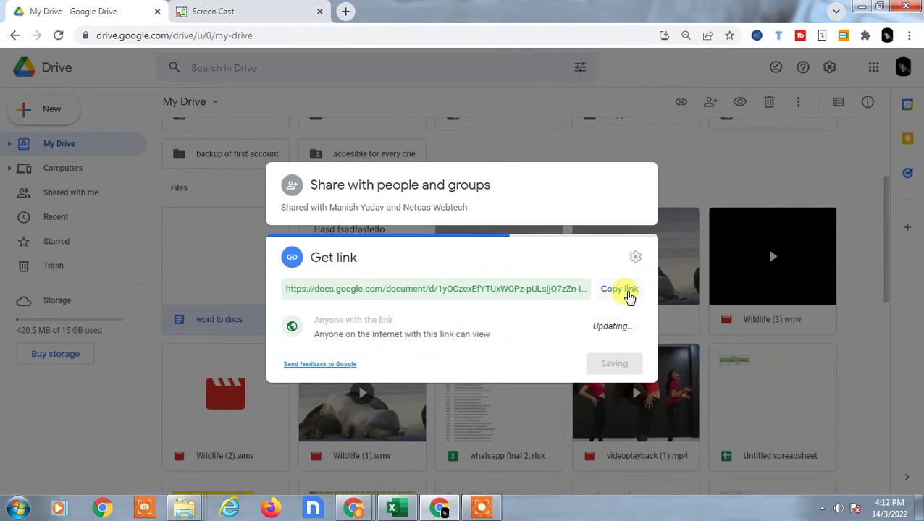
{"action": "left_click", "coordinate": [627, 291]}
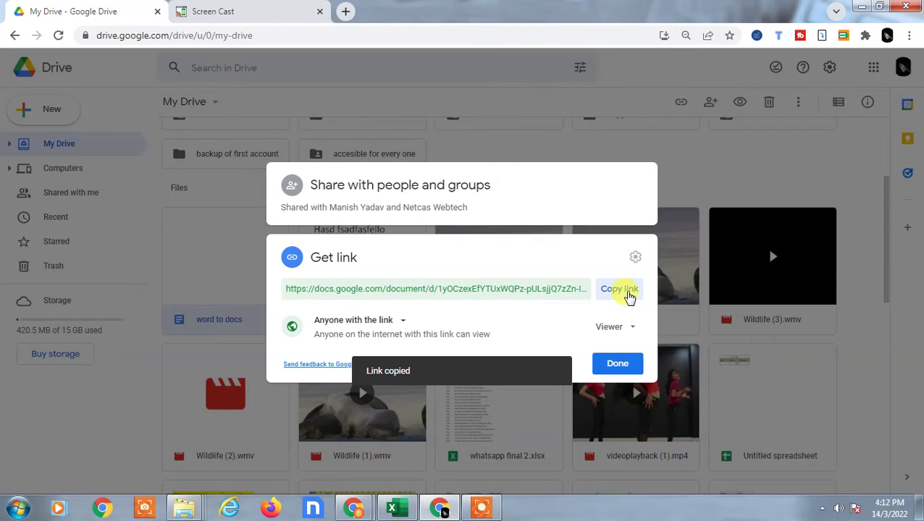
{"action": "left_click", "coordinate": [345, 12]}
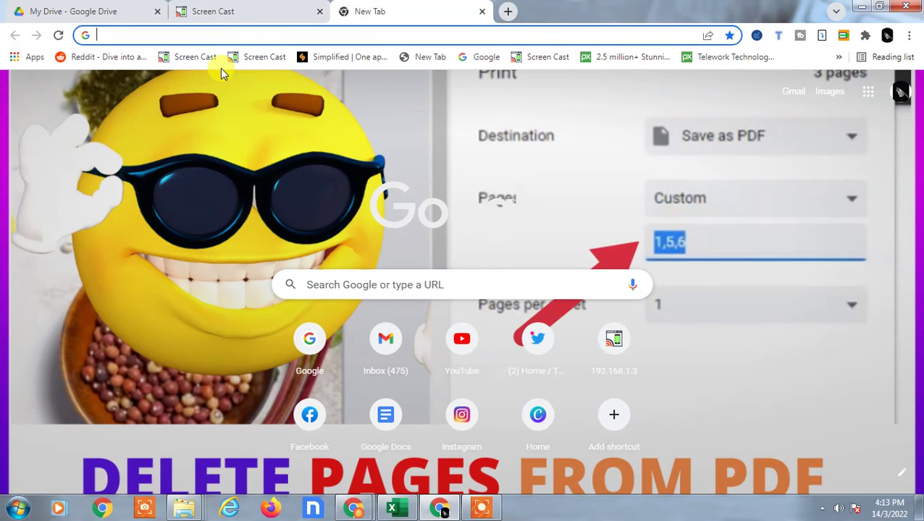
Search 'web whatsapp' from the address bar and open the WhatsApp Web result
{"action": "type", "text": "WE"}
{"action": "double_click", "coordinate": [225, 37]}
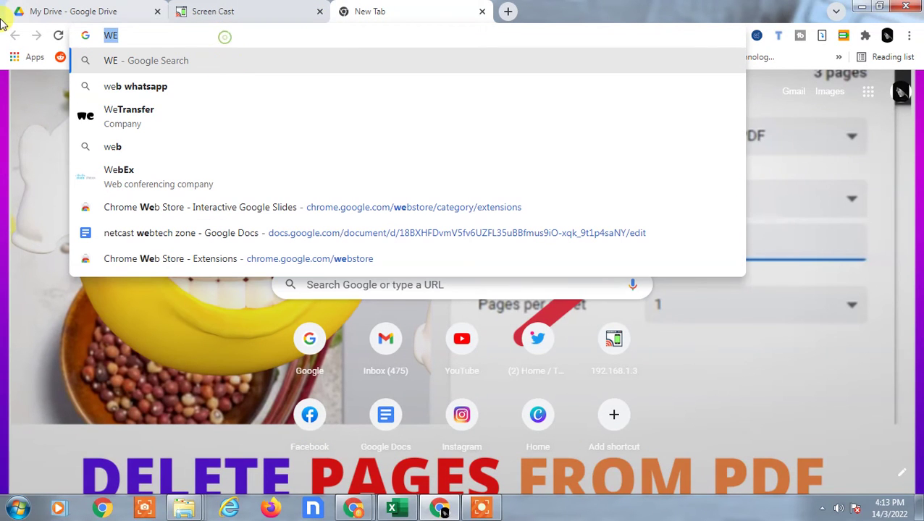
{"action": "key", "text": "BackSpace"}
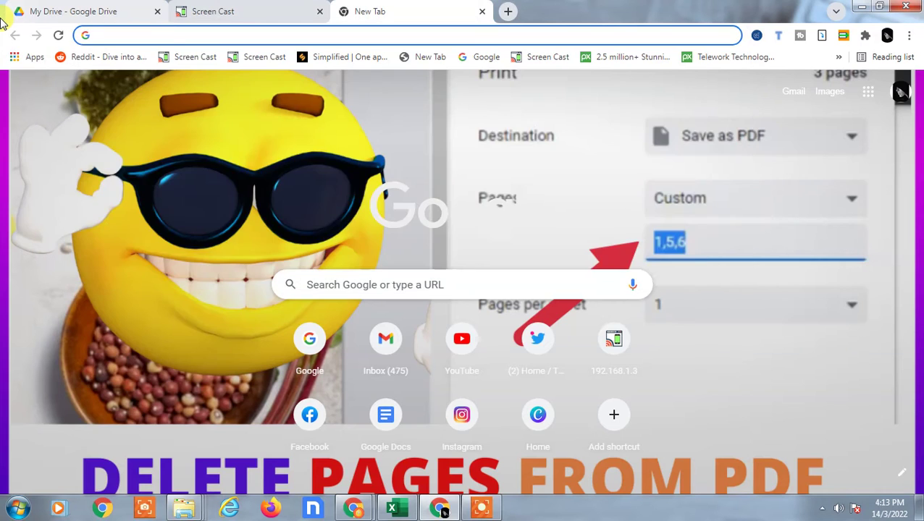
{"action": "type", "text": "web wha"}
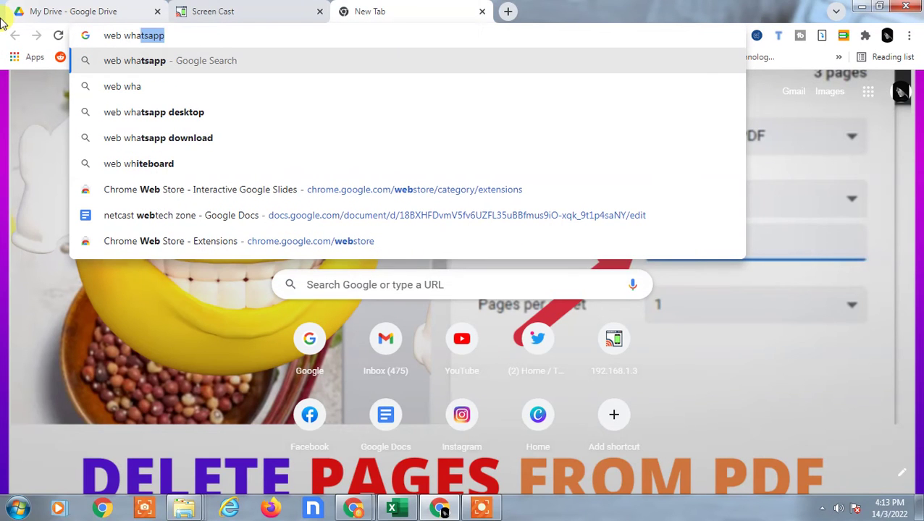
{"action": "type", "text": "tsapp"}
{"action": "key", "text": "Return"}
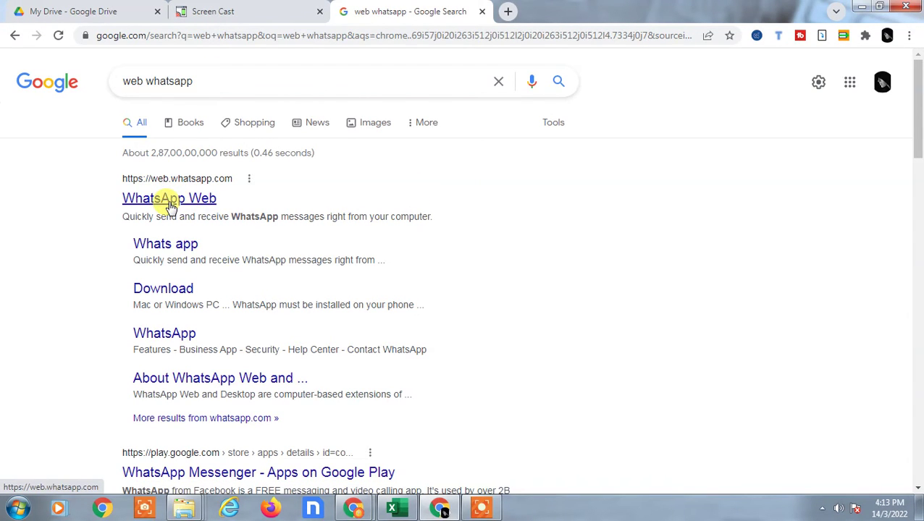
{"action": "left_click", "coordinate": [170, 205]}
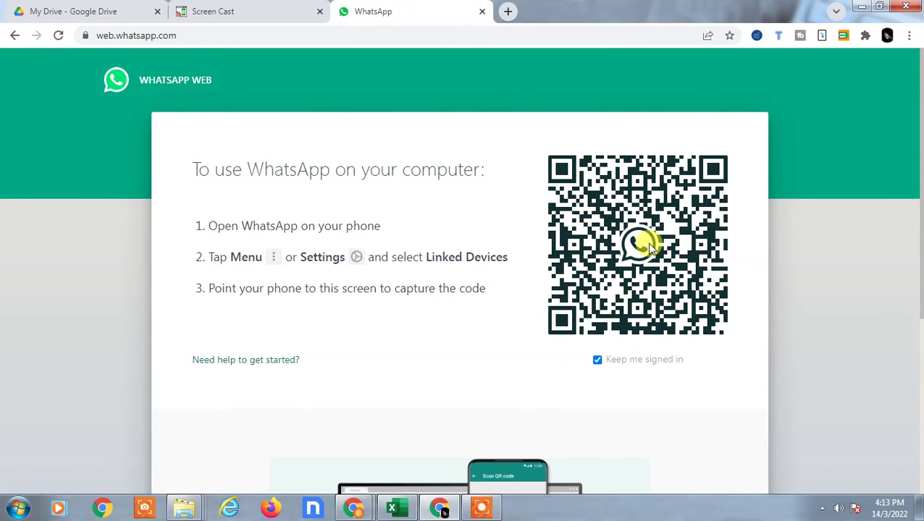
Scroll the WhatsApp sign-in page and compare it with the Drive link-sharing dialog
{"action": "scroll", "coordinate": [673, 232], "scroll_direction": "down", "scroll_amount": 1}
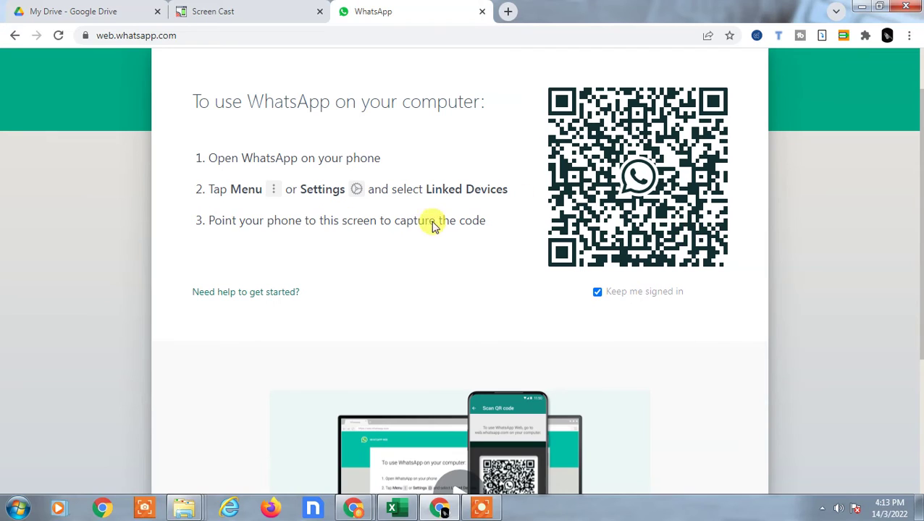
{"action": "scroll", "coordinate": [620, 175], "scroll_direction": "up", "scroll_amount": 1}
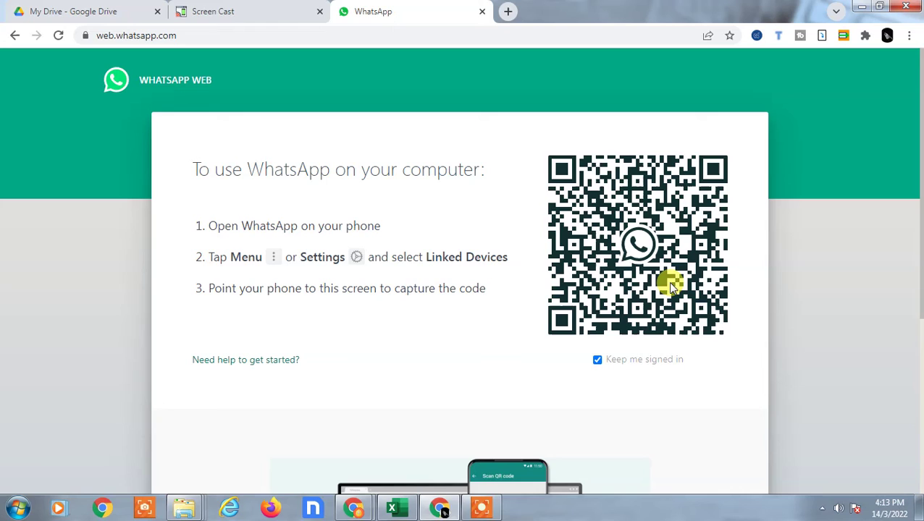
{"action": "left_click", "coordinate": [92, 12]}
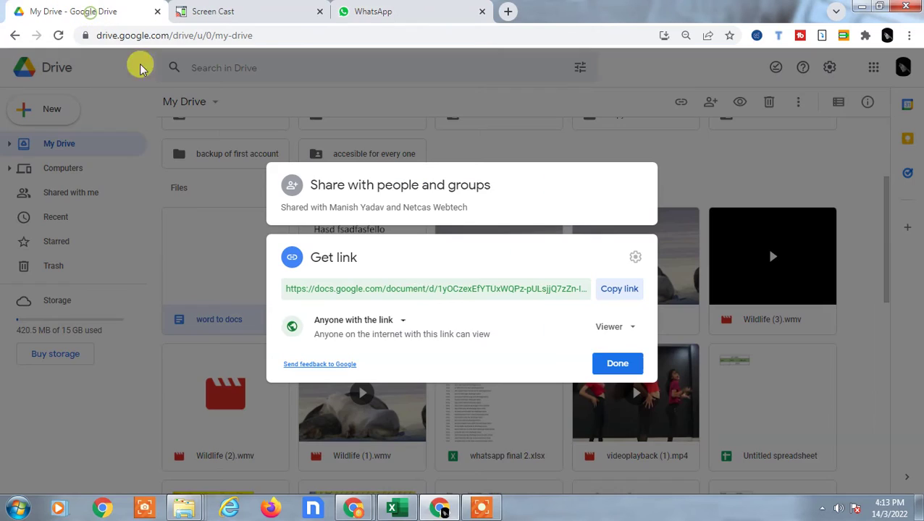
{"action": "left_click", "coordinate": [627, 297]}
{"action": "left_click", "coordinate": [420, 11]}
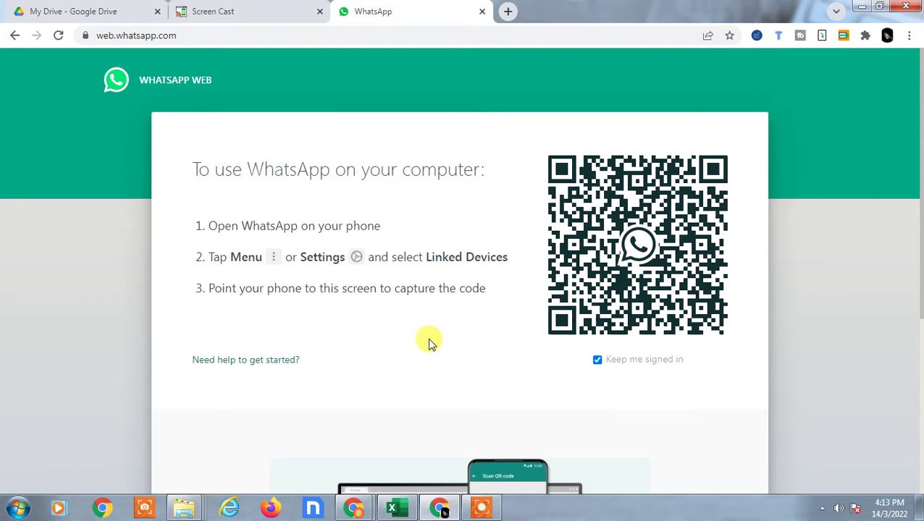
Switch between the Drive and WhatsApp tabs, then show the mirrored phone screen full screen
{"action": "left_click", "coordinate": [42, 11]}
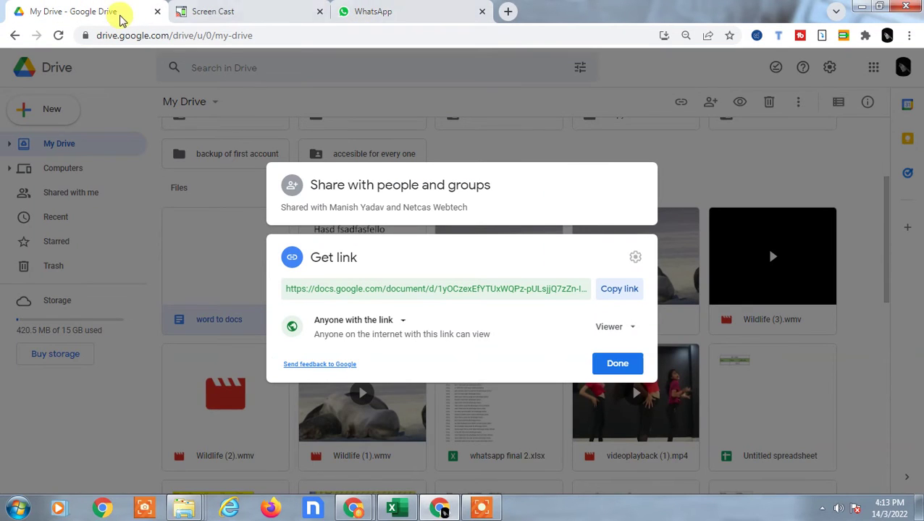
{"action": "left_click", "coordinate": [401, 12]}
{"action": "left_click", "coordinate": [49, 7]}
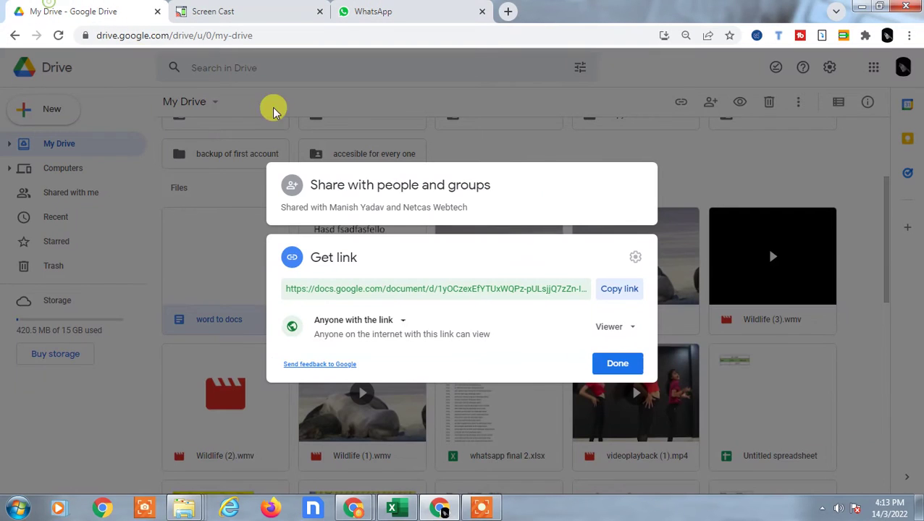
{"action": "left_click", "coordinate": [398, 8]}
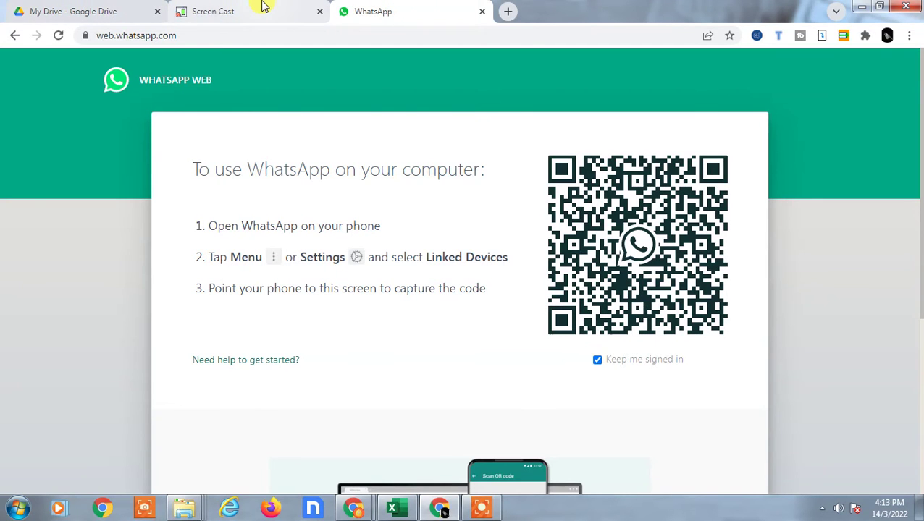
{"action": "left_click", "coordinate": [265, 6]}
{"action": "left_click", "coordinate": [851, 460]}
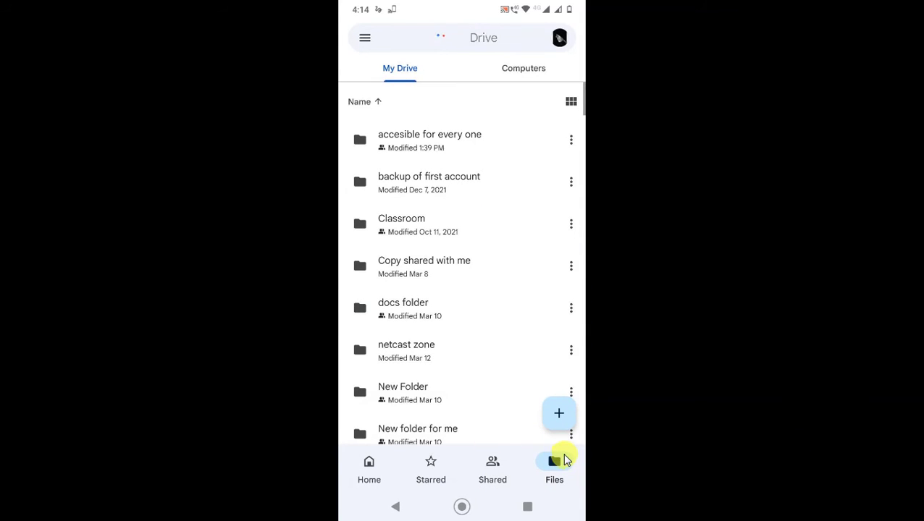
On the phone's Drive, filter search by Documents so 'word to docs' appears at the top
{"action": "left_click", "coordinate": [563, 462]}
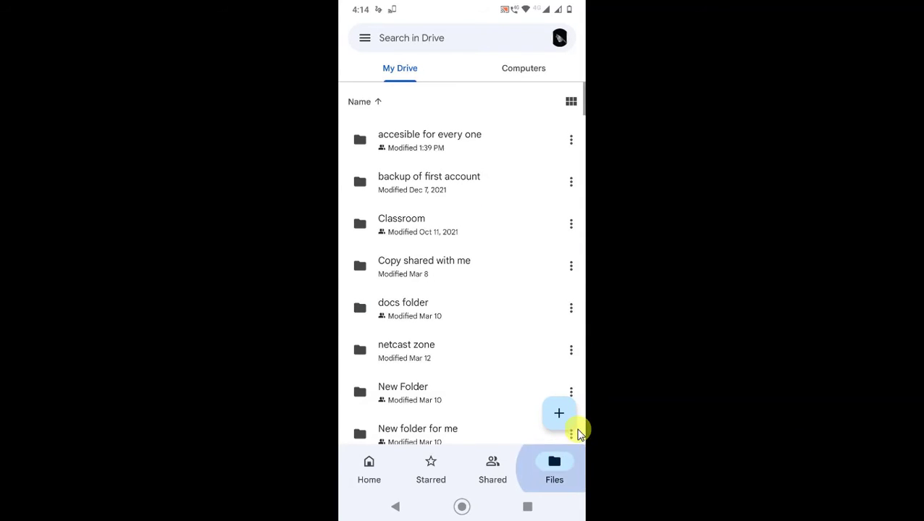
{"action": "left_click", "coordinate": [410, 47]}
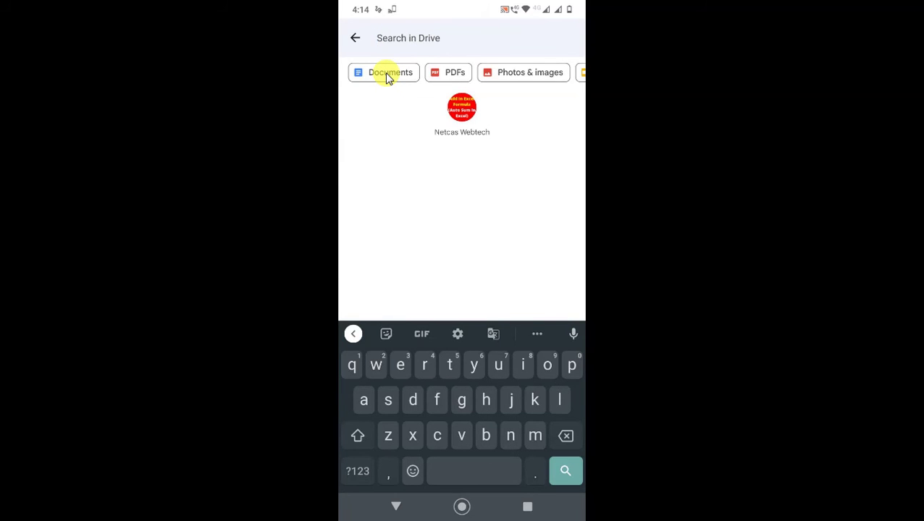
{"action": "left_click", "coordinate": [386, 75]}
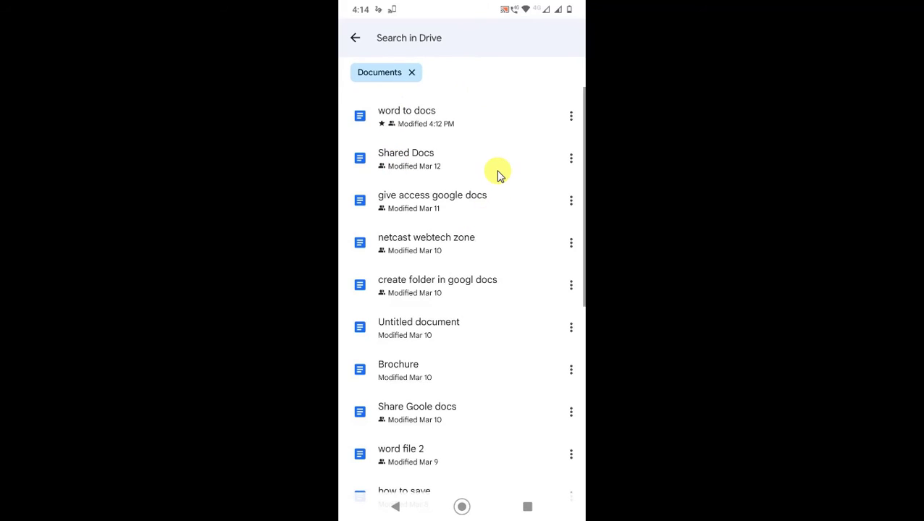
{"action": "scroll", "coordinate": [497, 173], "scroll_direction": "down", "scroll_amount": 1}
{"action": "scroll", "coordinate": [496, 174], "scroll_direction": "down", "scroll_amount": 5}
{"action": "scroll", "coordinate": [495, 173], "scroll_direction": "up", "scroll_amount": 5}
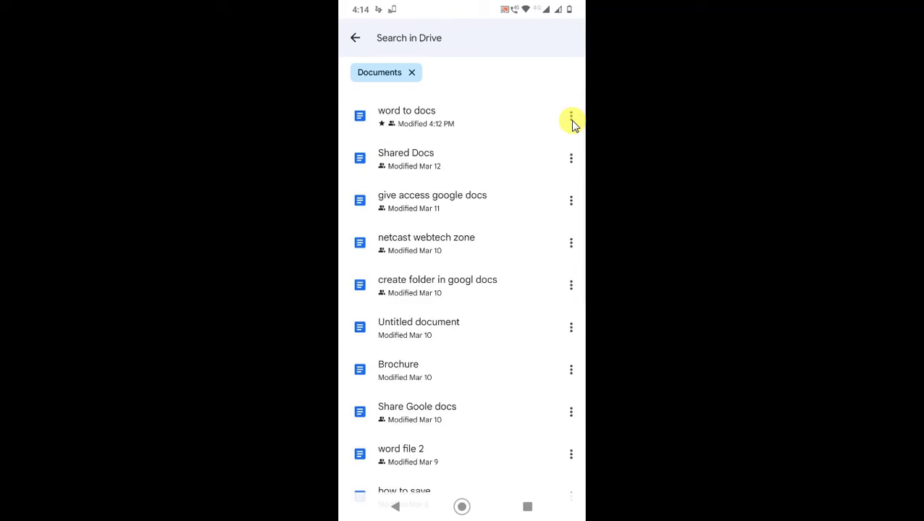
{"action": "left_click", "coordinate": [572, 118]}
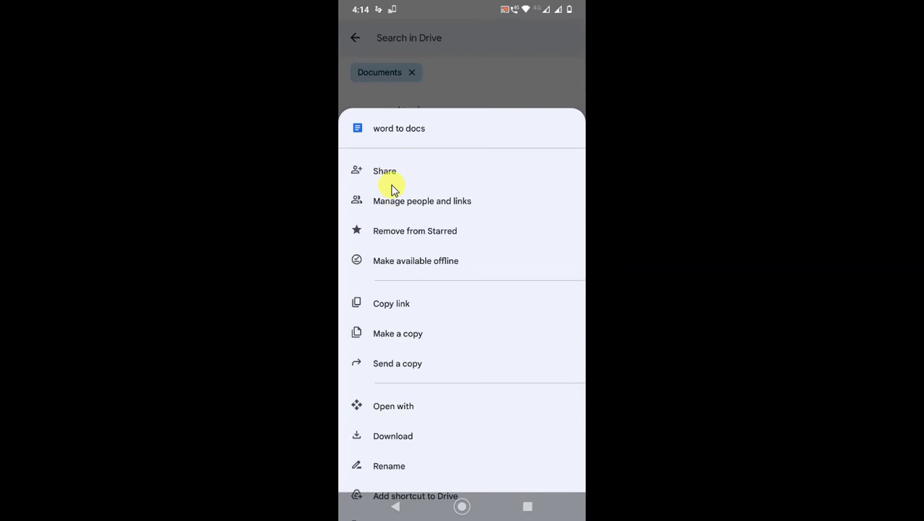
{"action": "left_click_drag", "start_coordinate": [391, 190], "coordinate": [394, 153]}
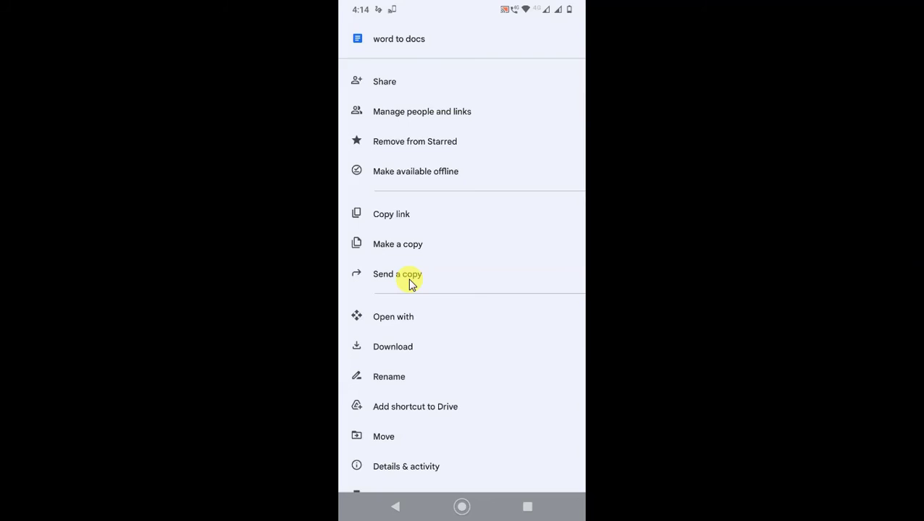
{"action": "left_click", "coordinate": [410, 283]}
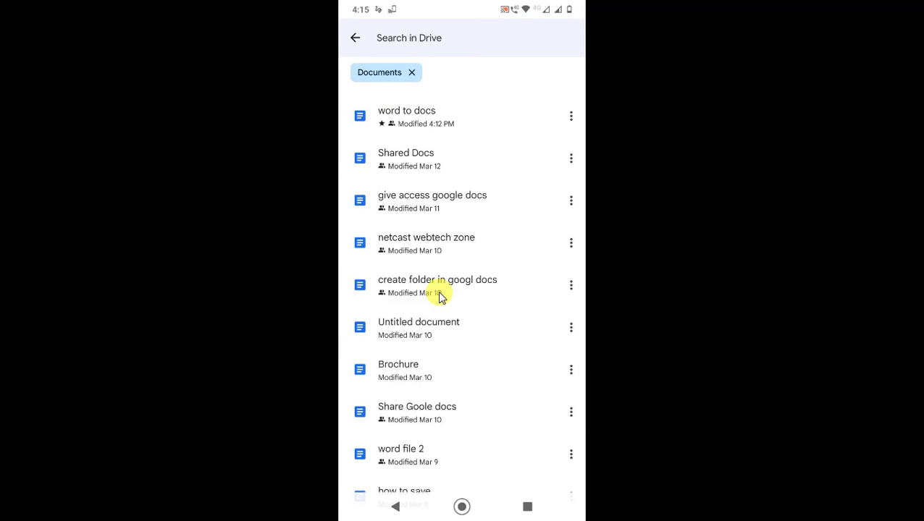
Copy the 'word to docs' link from its phone menu and go to the home screen
{"action": "left_click", "coordinate": [570, 118]}
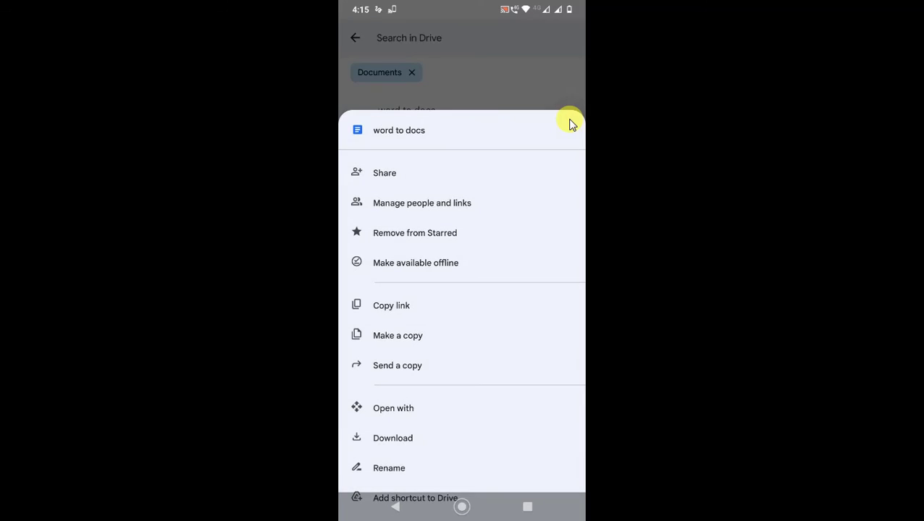
{"action": "left_click", "coordinate": [391, 306]}
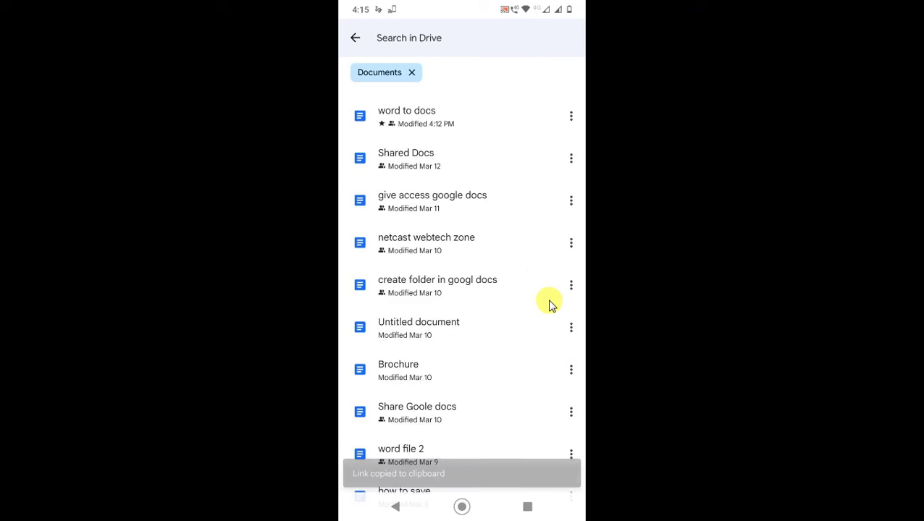
{"action": "middle_click", "coordinate": [472, 289]}
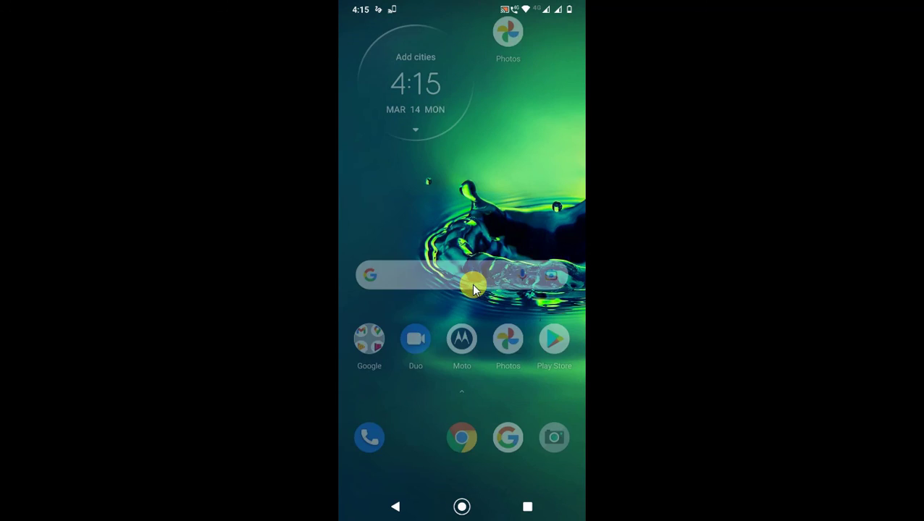